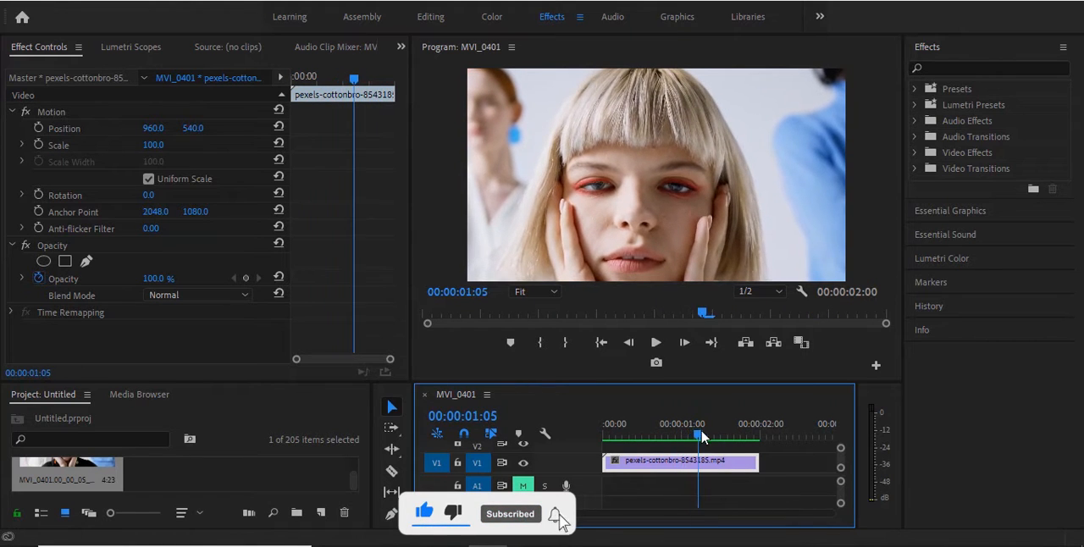
Step: Search the effects for "sph" and apply the Spherize video effect to the pexels-cottonbro-8543185.mp4 clip
{"action": "left_click", "coordinate": [959, 150]}
{"action": "left_click", "coordinate": [965, 67]}
{"action": "type", "text": "sphr"}
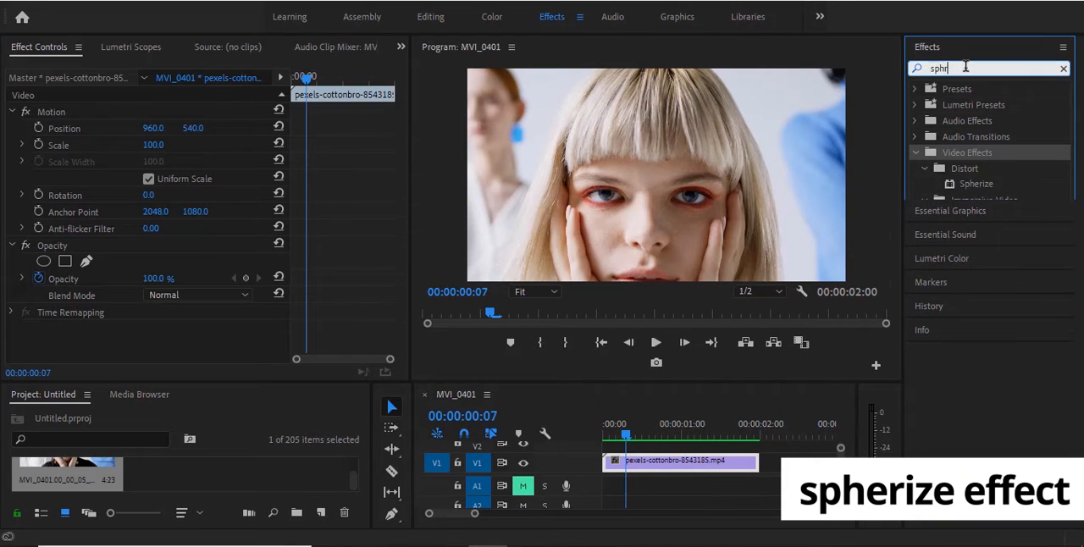
{"action": "key", "text": "BackSpace"}
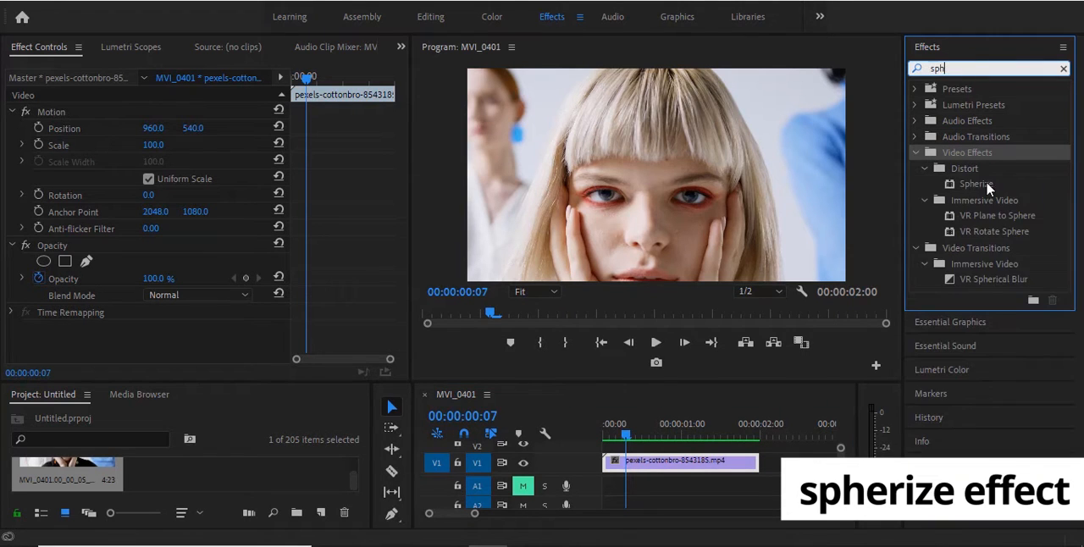
{"action": "left_click_drag", "start_coordinate": [986, 182], "coordinate": [665, 473]}
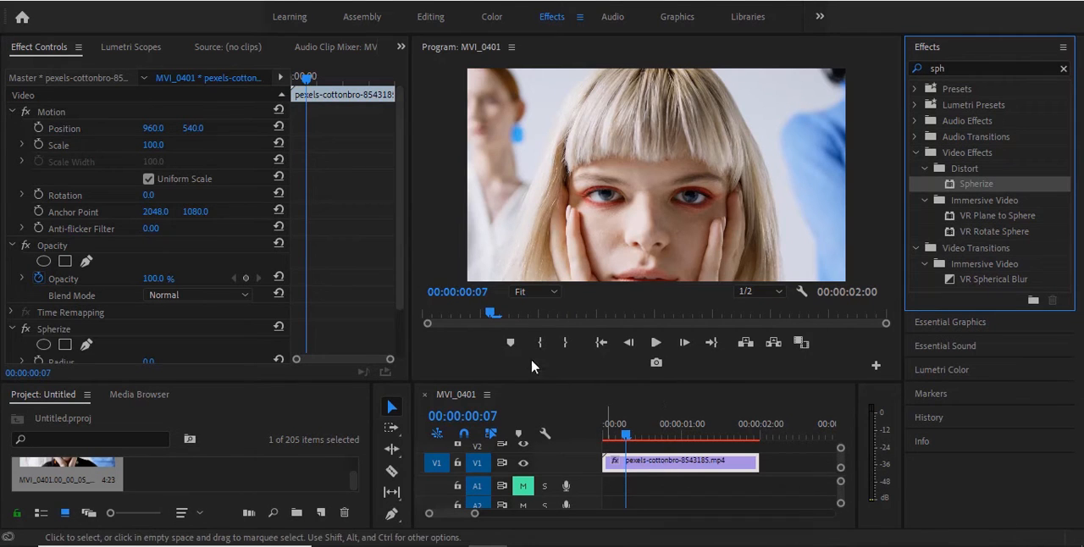
Step: Move the Spherize effect's sphere centre onto the left eye in the preview, at about 1790, 1169
{"action": "left_click_drag", "start_coordinate": [401, 293], "coordinate": [405, 331]}
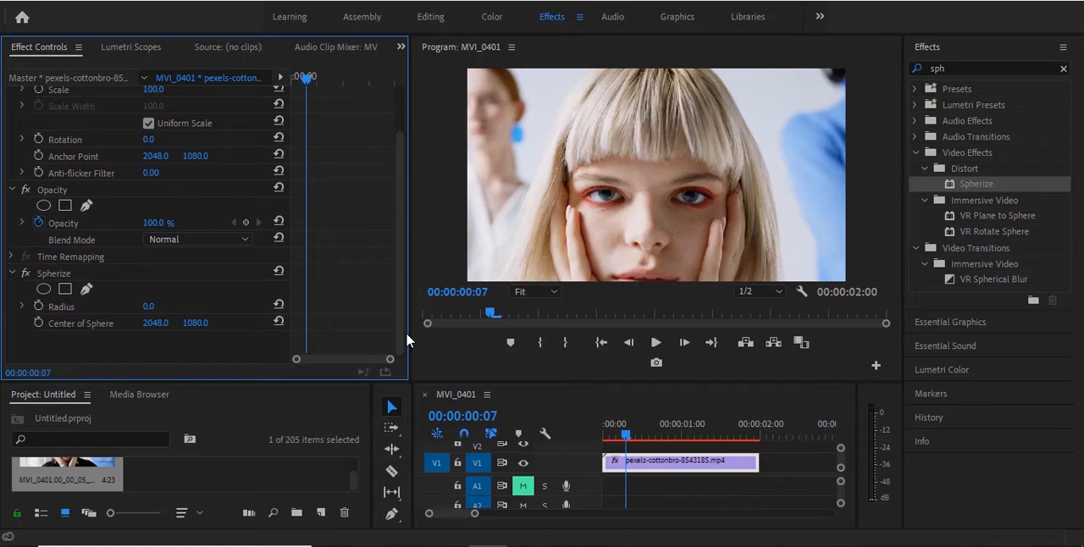
{"action": "left_click", "coordinate": [148, 273]}
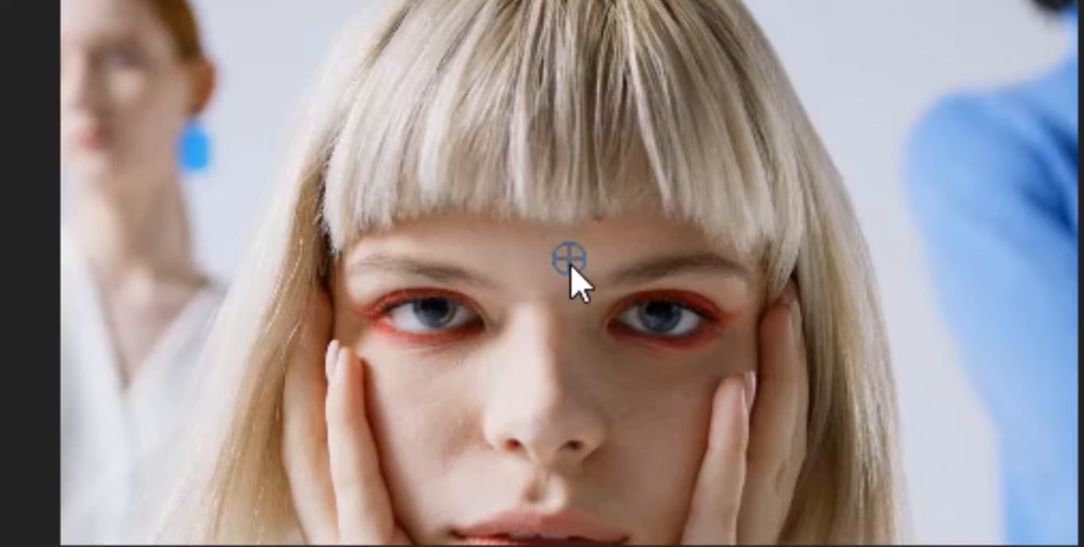
{"action": "left_click_drag", "start_coordinate": [571, 271], "coordinate": [442, 319]}
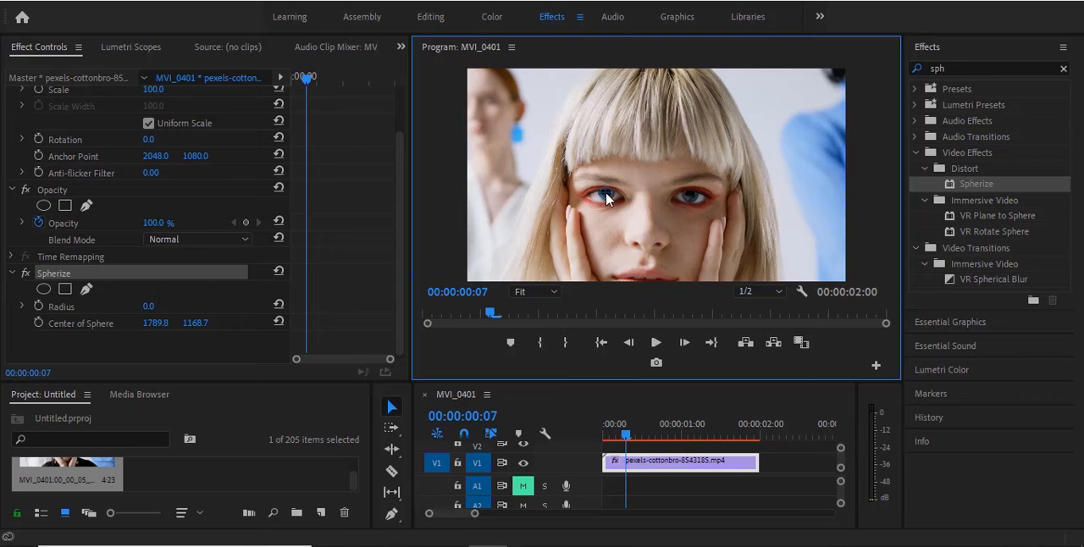
Step: Rename the Spherize effect as "left eye"
{"action": "right_click", "coordinate": [202, 274]}
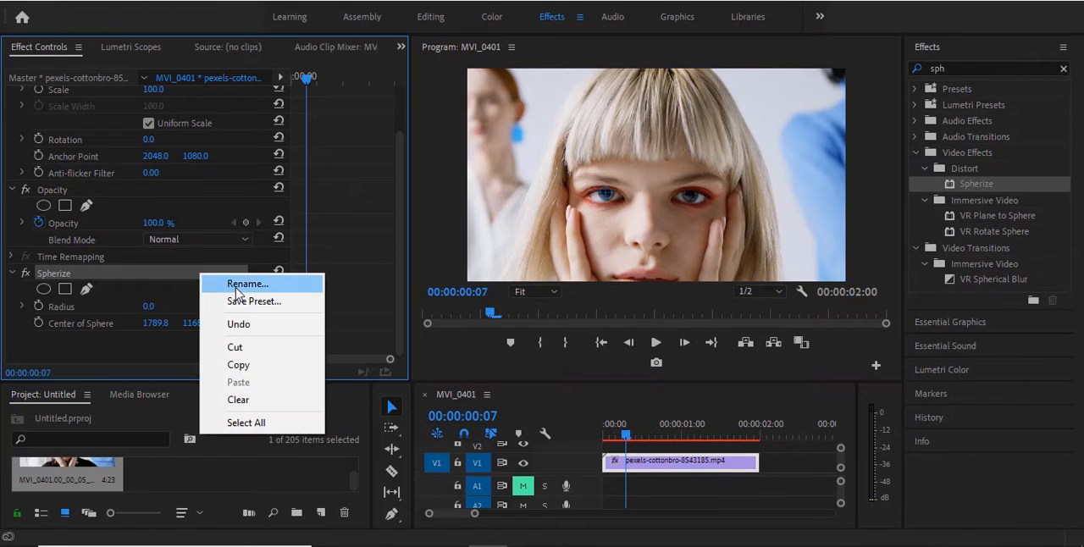
{"action": "left_click", "coordinate": [235, 288]}
{"action": "type", "text": "left eye"}
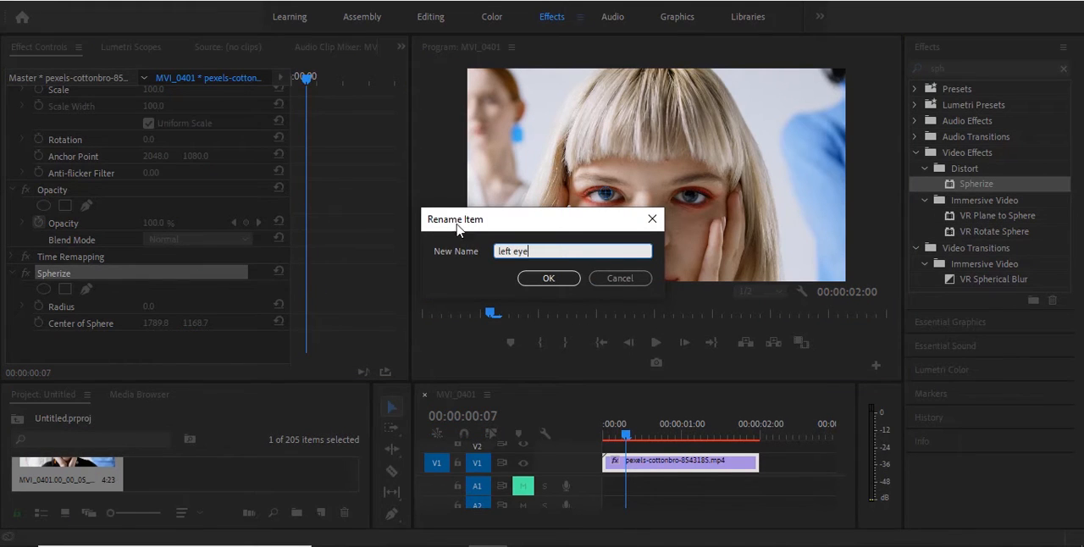
{"action": "left_click", "coordinate": [555, 278]}
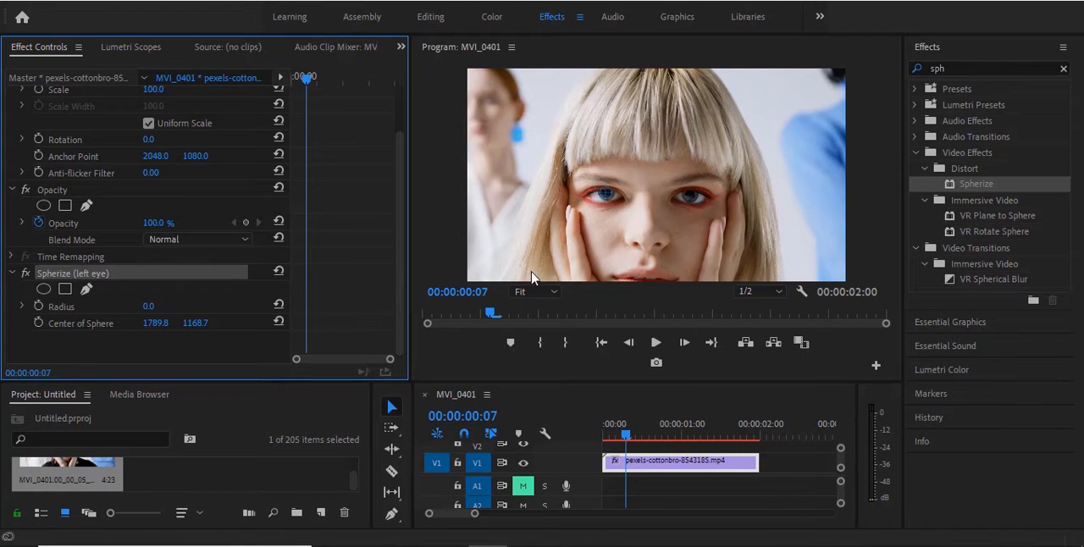
Step: At 200% preview zoom on frame 00:00:00:00, centre the sphere on the left pupil at about 1805.5, 1166 and start keyframing Center of Sphere
{"action": "left_click", "coordinate": [555, 291]}
{"action": "left_click", "coordinate": [535, 437]}
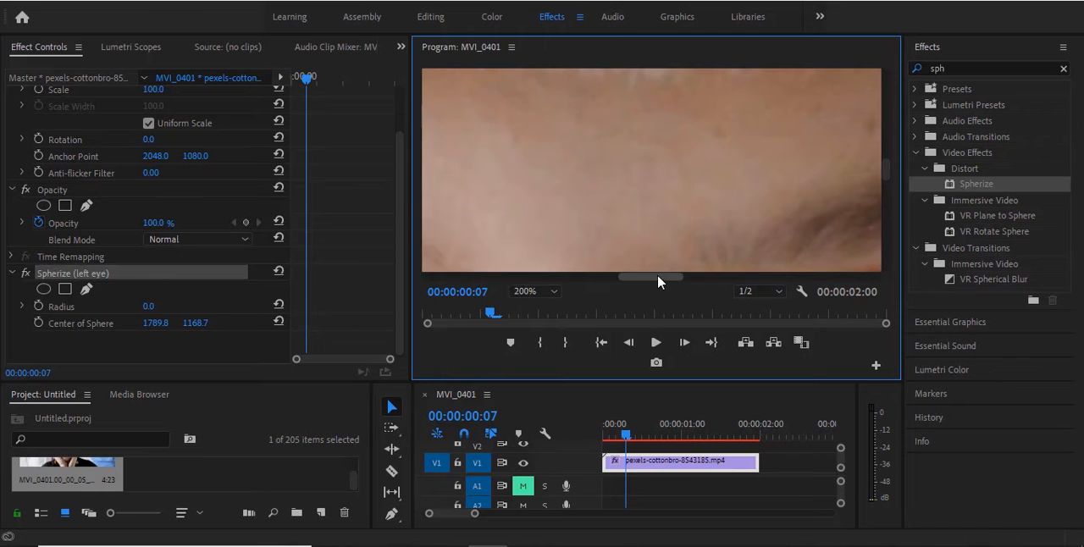
{"action": "scroll", "coordinate": [817, 267], "scroll_direction": "up", "scroll_amount": 3}
{"action": "scroll", "coordinate": [883, 169], "scroll_direction": "down", "scroll_amount": 3}
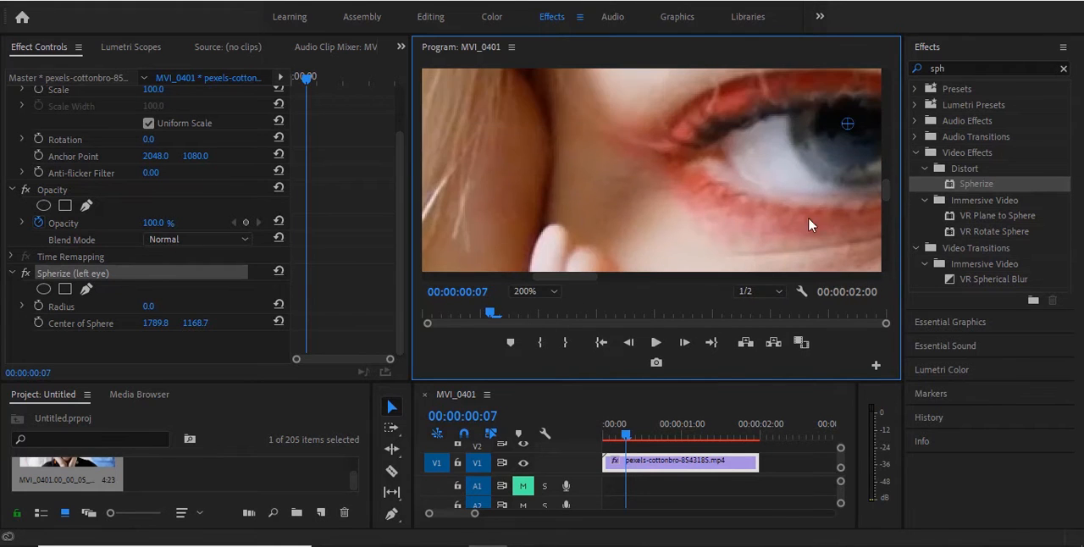
{"action": "left_click_drag", "start_coordinate": [583, 278], "coordinate": [614, 271]}
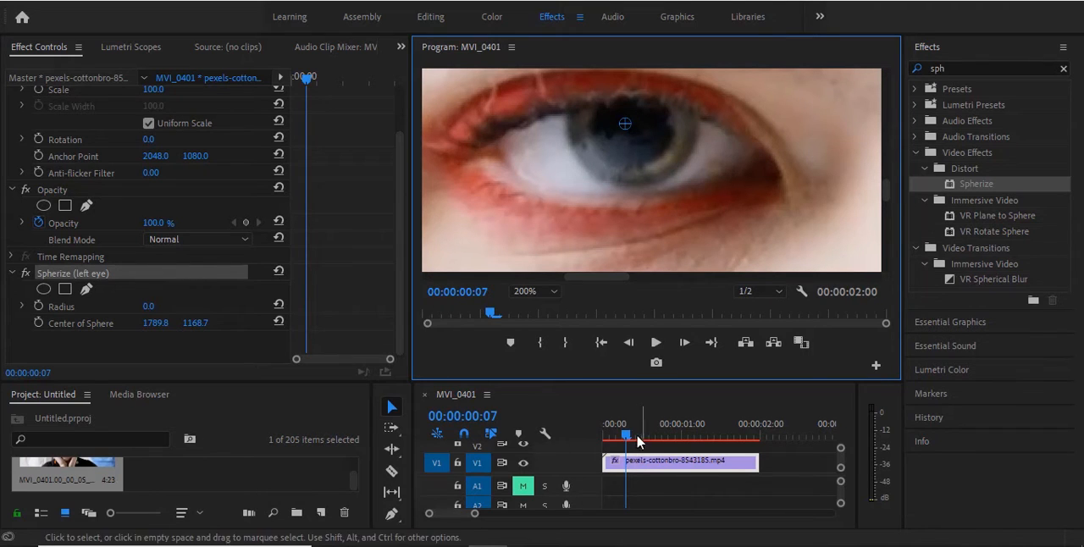
{"action": "left_click_drag", "start_coordinate": [625, 435], "coordinate": [602, 440]}
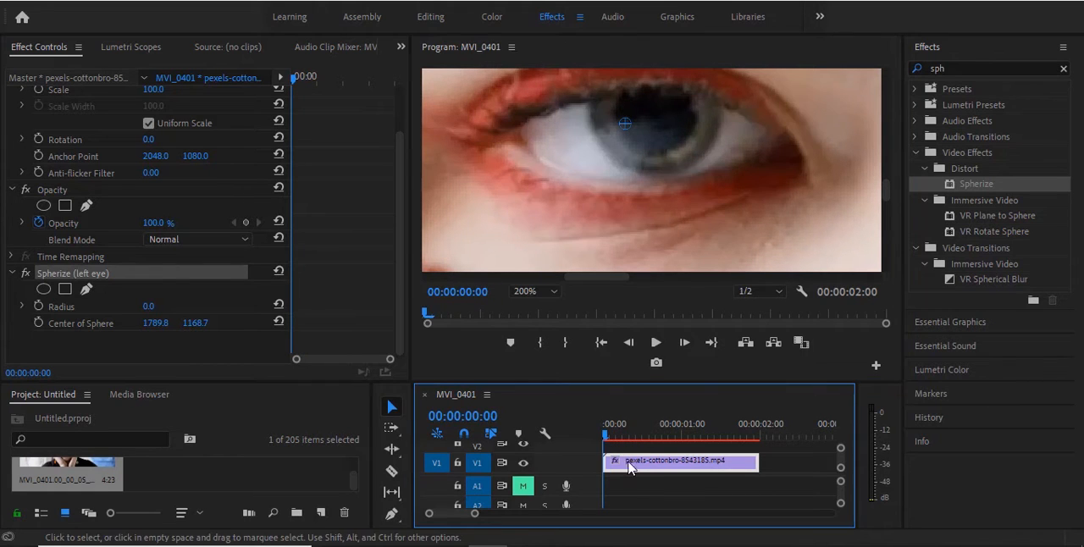
{"action": "left_click_drag", "start_coordinate": [630, 125], "coordinate": [651, 120]}
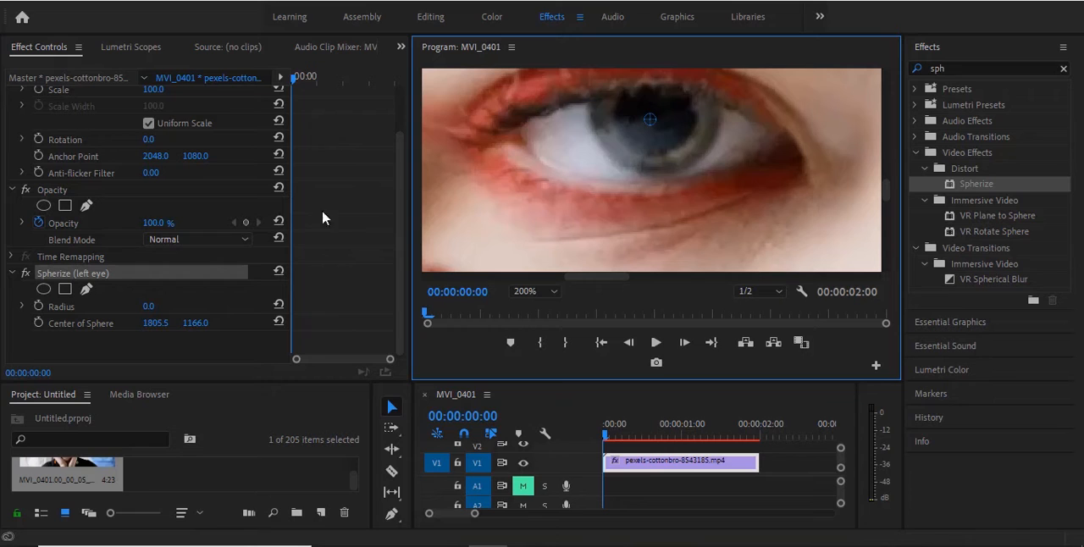
{"action": "left_click", "coordinate": [39, 323]}
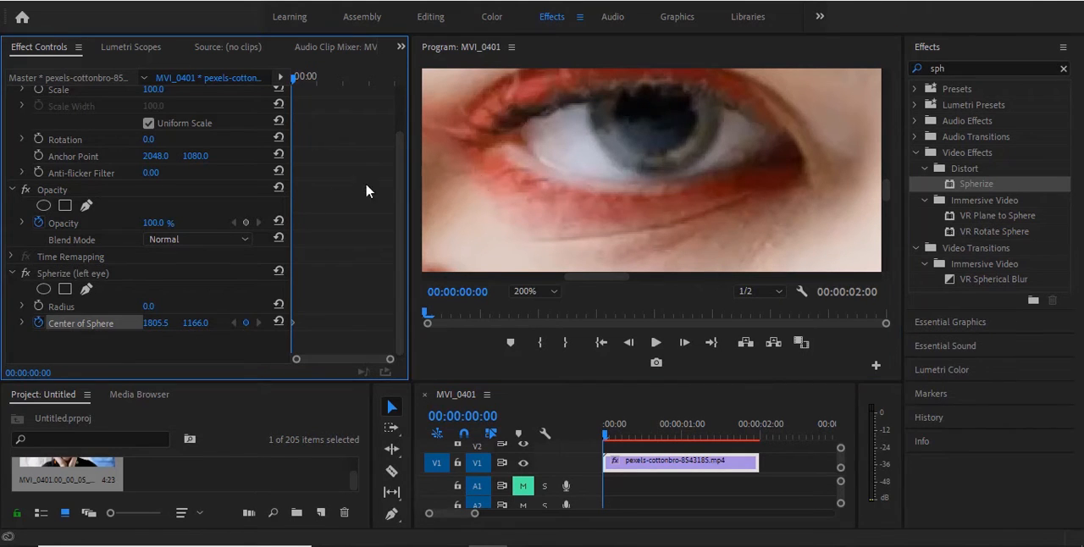
Step: Advance frame by frame to 00:00:01:23, repositioning the left eye's sphere centre on the moving pupil to keyframe its path
{"action": "left_click", "coordinate": [154, 273]}
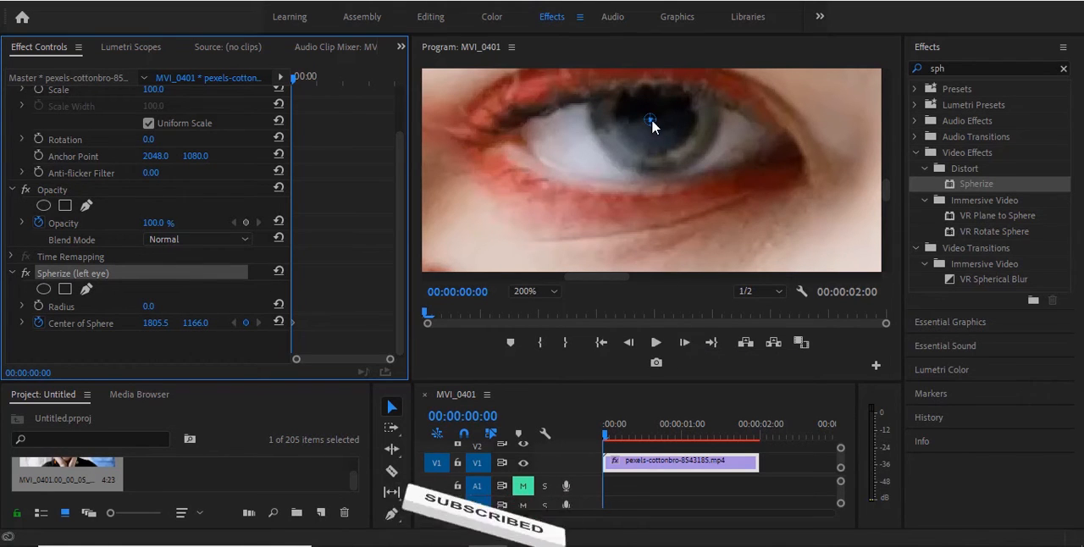
{"action": "double_click", "coordinate": [685, 342]}
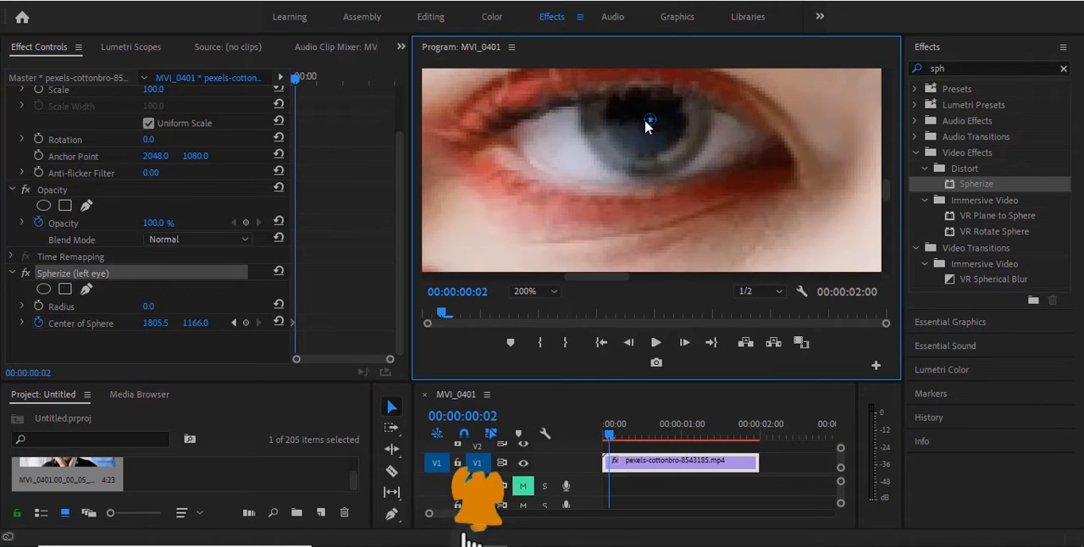
{"action": "double_click", "coordinate": [684, 342]}
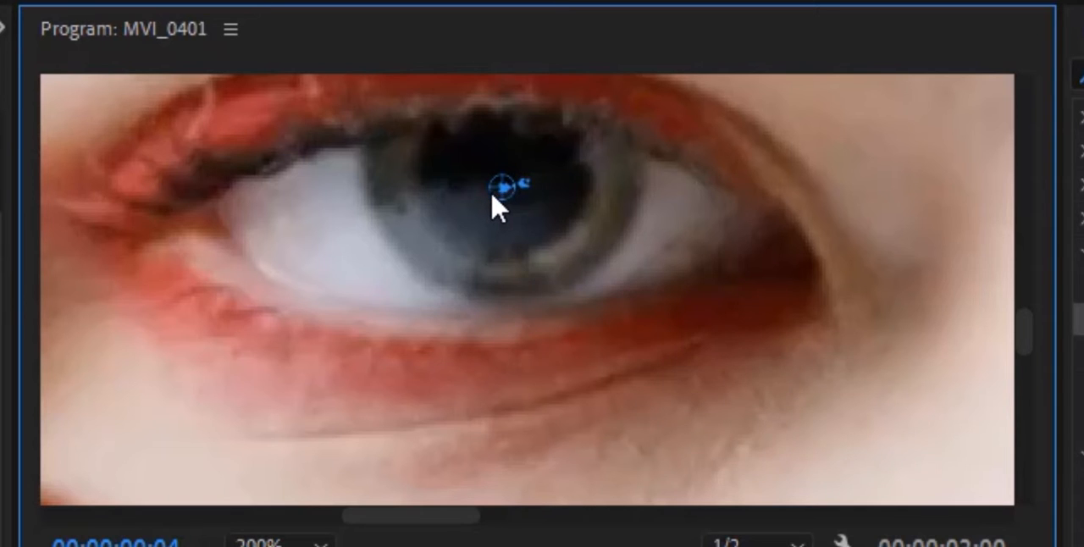
{"action": "left_click_drag", "start_coordinate": [496, 192], "coordinate": [325, 86]}
{"action": "key", "text": "Right"}
{"action": "key", "text": "Right"}
{"action": "key", "text": "Right"}
{"action": "key", "text": "Right"}
{"action": "key", "text": "Right"}
{"action": "key", "text": "Right"}
{"action": "key", "text": "Right"}
{"action": "key", "text": "Right"}
{"action": "key", "text": "Right"}
{"action": "key", "text": "Right"}
{"action": "key", "text": "Right"}
{"action": "key", "text": "Right"}
{"action": "key", "text": "Right"}
{"action": "key", "text": "Right"}
{"action": "key", "text": "Right"}
{"action": "key", "text": "Right"}
{"action": "key", "text": "Right"}
{"action": "key", "text": "Right"}
{"action": "key", "text": "Right"}
{"action": "key", "text": "Right"}
{"action": "key", "text": "Right"}
{"action": "key", "text": "Right"}
{"action": "key", "text": "Right"}
{"action": "key", "text": "Right"}
{"action": "scroll", "coordinate": [325, 93], "scroll_direction": "up", "scroll_amount": 2}
{"action": "left_click_drag", "start_coordinate": [324, 258], "coordinate": [588, 90]}
{"action": "key", "text": "Right"}
{"action": "key", "text": "Right"}
{"action": "key", "text": "Right"}
{"action": "key", "text": "Right"}
{"action": "key", "text": "Right"}
{"action": "key", "text": "Right"}
{"action": "key", "text": "Right"}
{"action": "key", "text": "Right"}
{"action": "key", "text": "Right"}
{"action": "key", "text": "Right"}
{"action": "key", "text": "Right"}
{"action": "key", "text": "Right"}
{"action": "key", "text": "Right"}
{"action": "key", "text": "Right"}
{"action": "key", "text": "Right"}
{"action": "key", "text": "Right"}
{"action": "scroll", "coordinate": [622, 210], "scroll_direction": "up", "scroll_amount": 2}
{"action": "key", "text": "Right"}
{"action": "key", "text": "Right"}
{"action": "left_click_drag", "start_coordinate": [621, 210], "coordinate": [714, 157]}
{"action": "key", "text": "Right"}
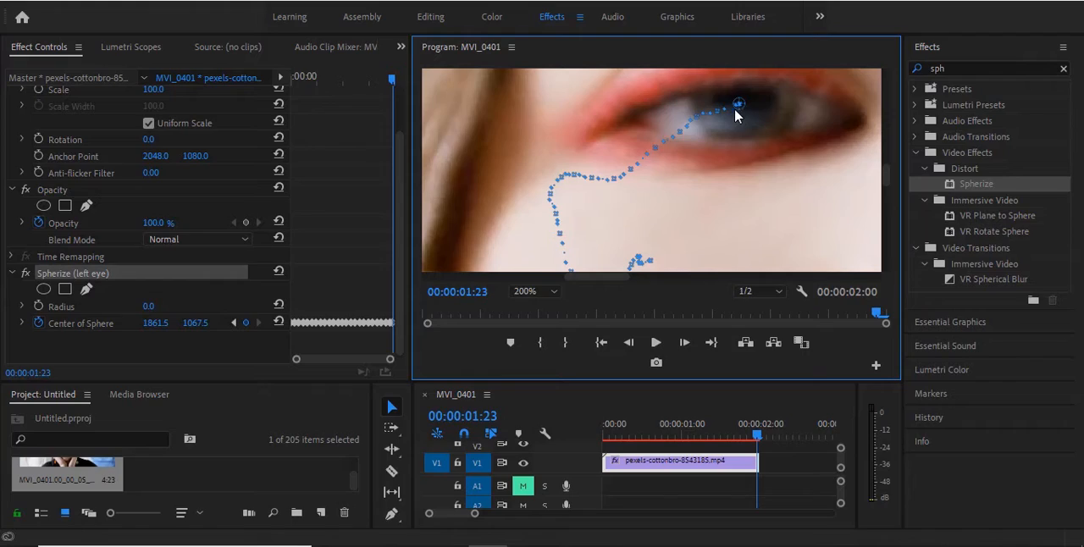
Step: Fit the preview to the monitor and set the left eye Spherize radius to 200
{"action": "left_click", "coordinate": [309, 543]}
{"action": "left_click", "coordinate": [544, 306]}
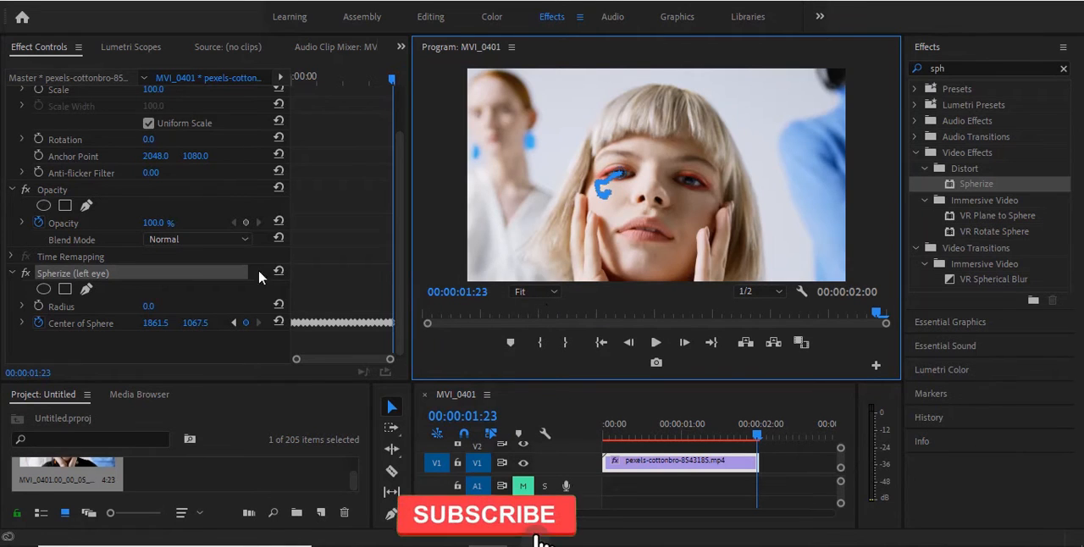
{"action": "left_click", "coordinate": [151, 306]}
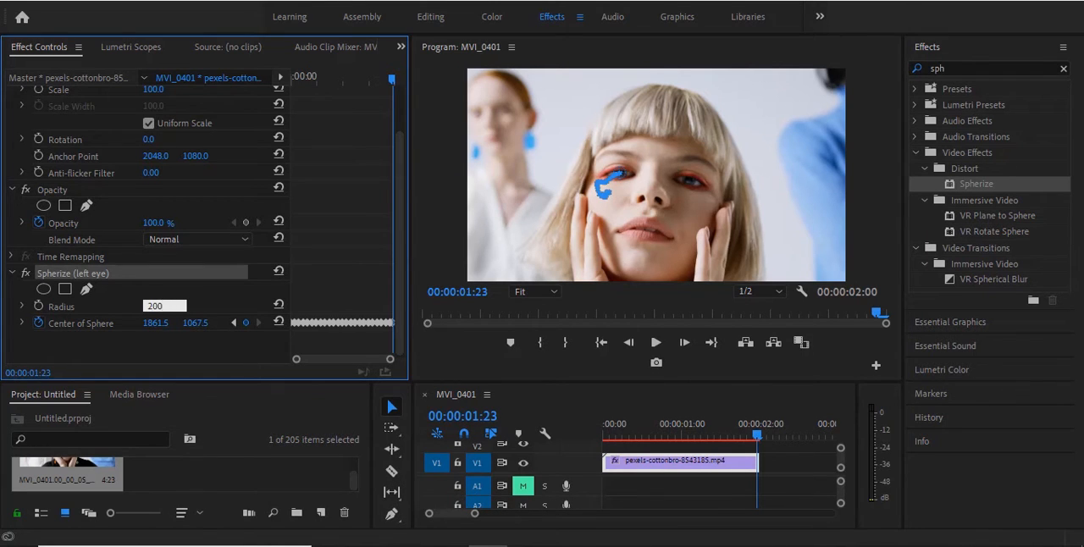
{"action": "key", "text": "Return"}
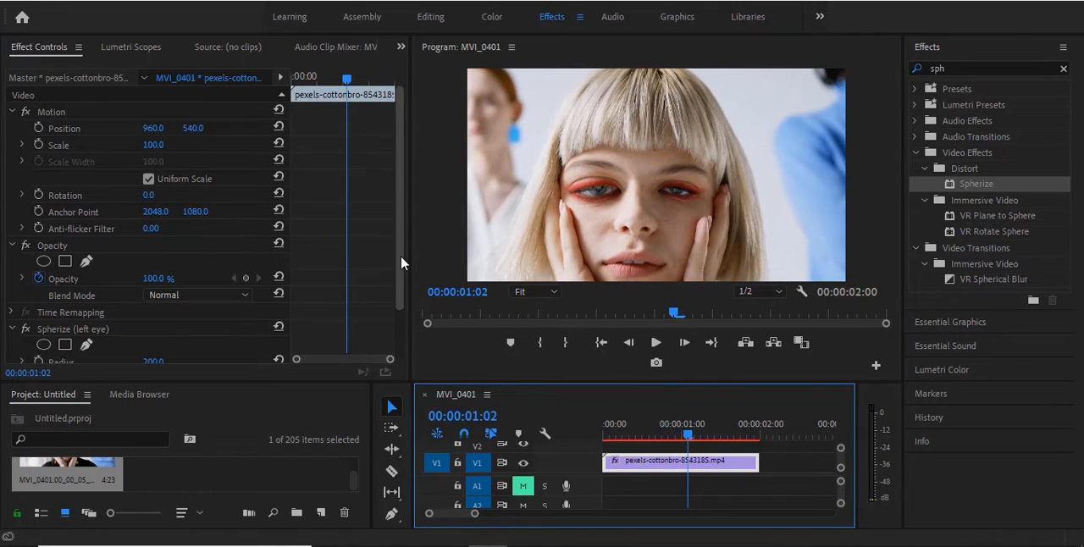
Step: Add an ellipse mask to the left eye Spherize effect and shape it as a circle around the left eye
{"action": "left_click_drag", "start_coordinate": [400, 255], "coordinate": [405, 327]}
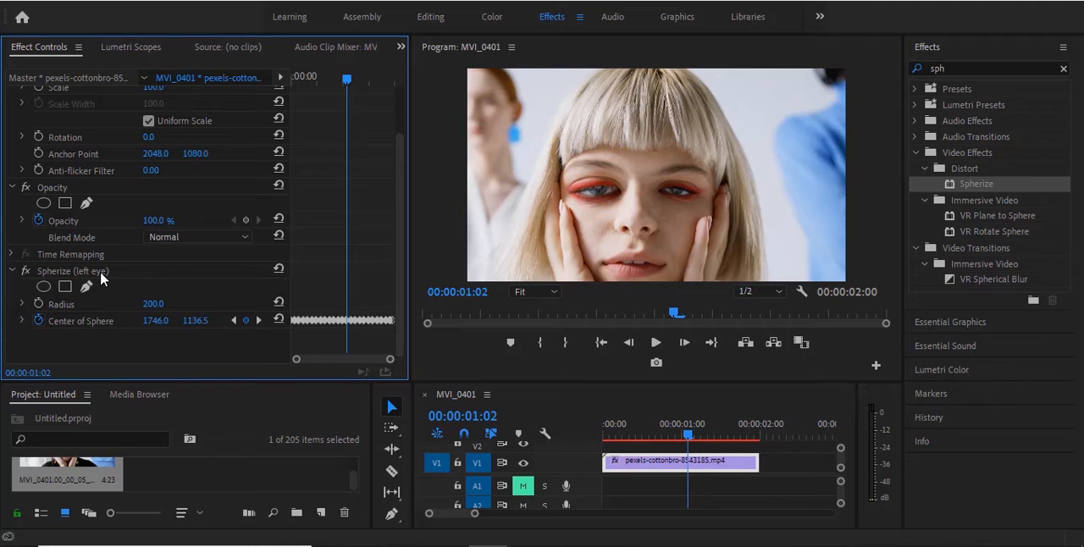
{"action": "left_click", "coordinate": [44, 289]}
{"action": "left_click_drag", "start_coordinate": [557, 174], "coordinate": [634, 182]}
{"action": "left_click_drag", "start_coordinate": [695, 71], "coordinate": [595, 164]}
{"action": "left_click", "coordinate": [401, 226]}
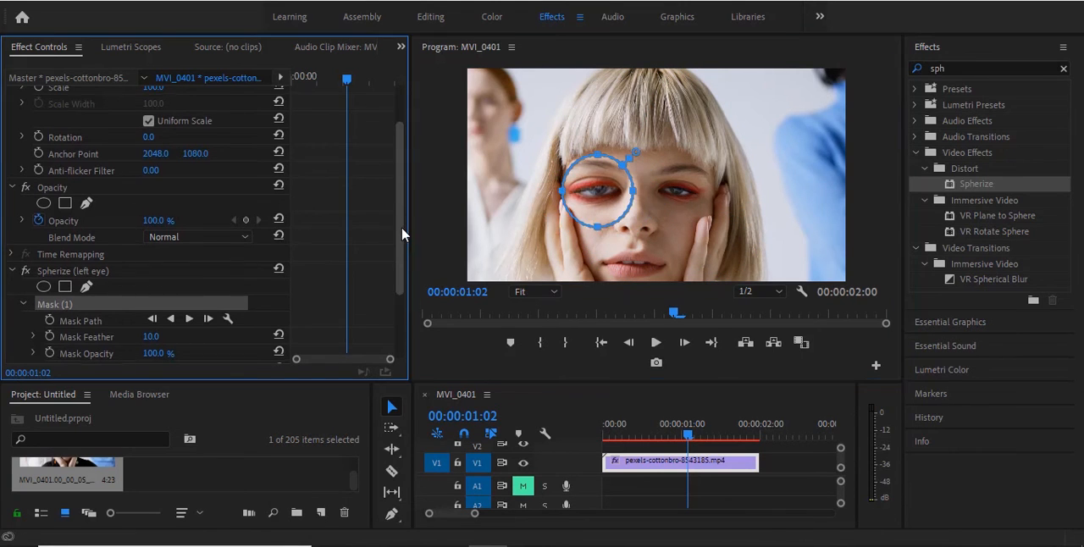
Step: Set the left eye mask's feather to 38 and its expansion to -23
{"action": "scroll", "coordinate": [402, 227], "scroll_direction": "down", "scroll_amount": 3}
{"action": "left_click_drag", "start_coordinate": [151, 238], "coordinate": [167, 237]}
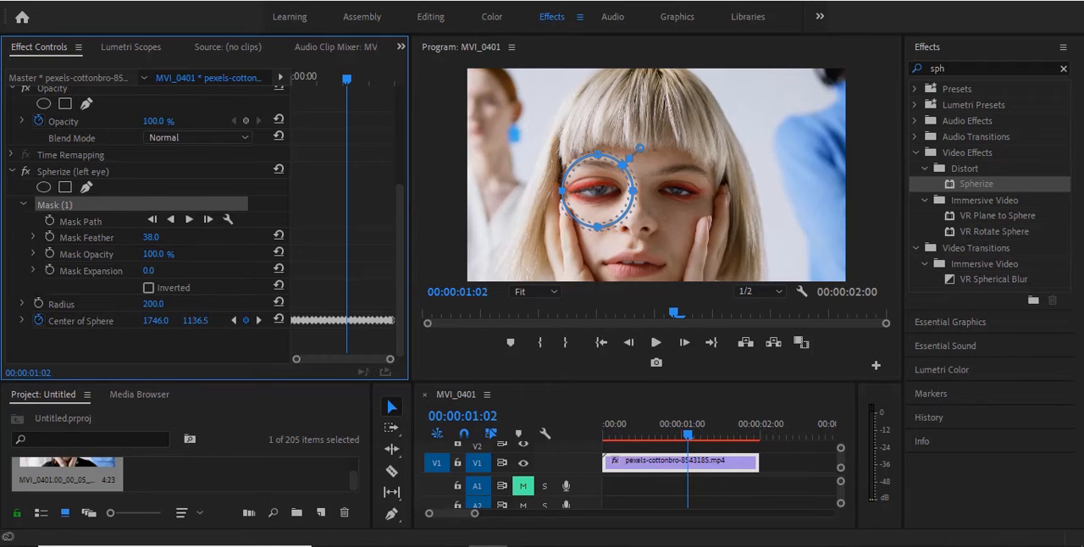
{"action": "left_click_drag", "start_coordinate": [151, 270], "coordinate": [138, 270]}
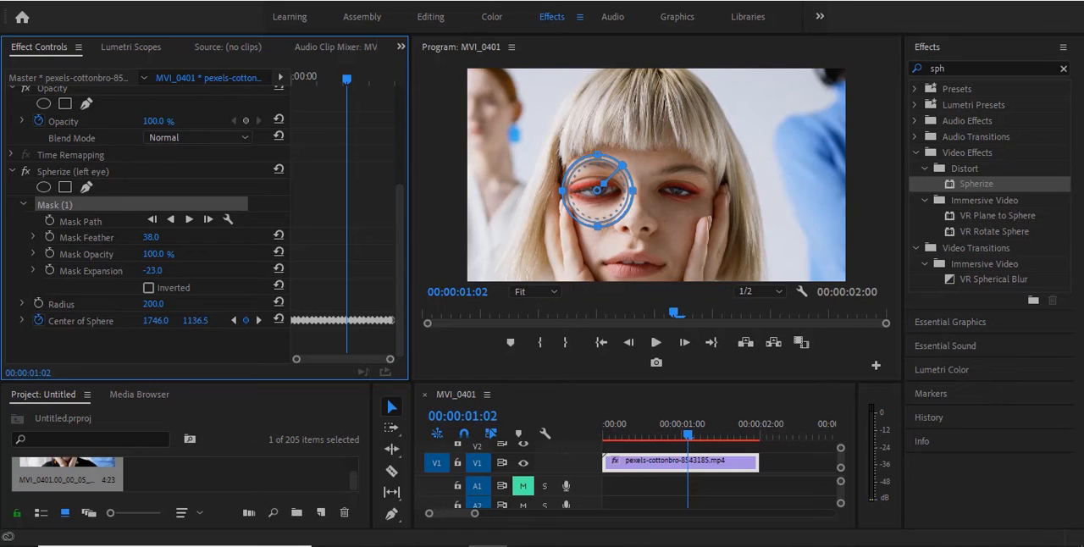
Step: Keyframe the left eye mask's path from 00:00:00:00, track the mask forward through the clip, and play back the result from the start
{"action": "left_click_drag", "start_coordinate": [347, 80], "coordinate": [271, 91]}
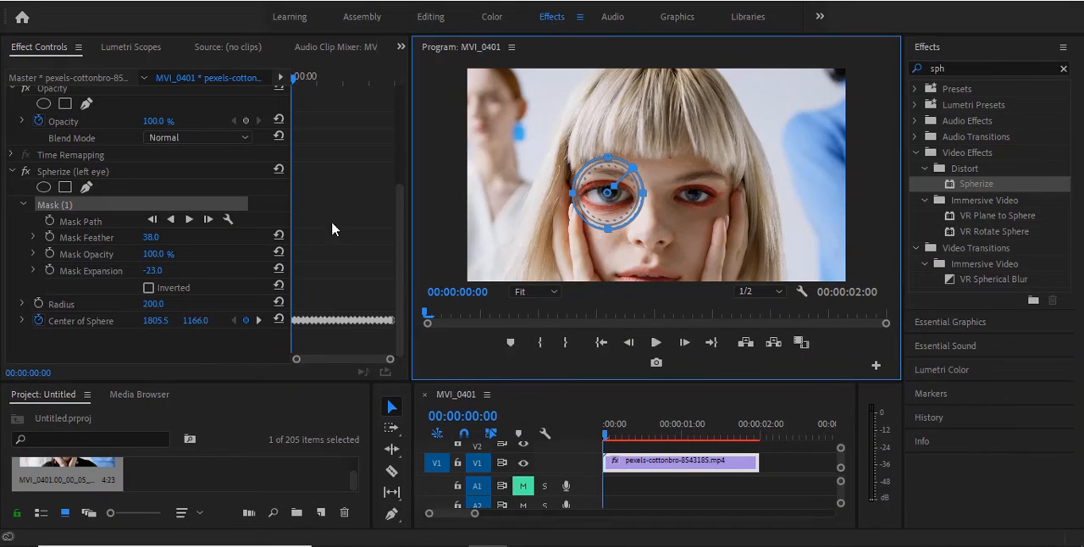
{"action": "left_click", "coordinate": [50, 221]}
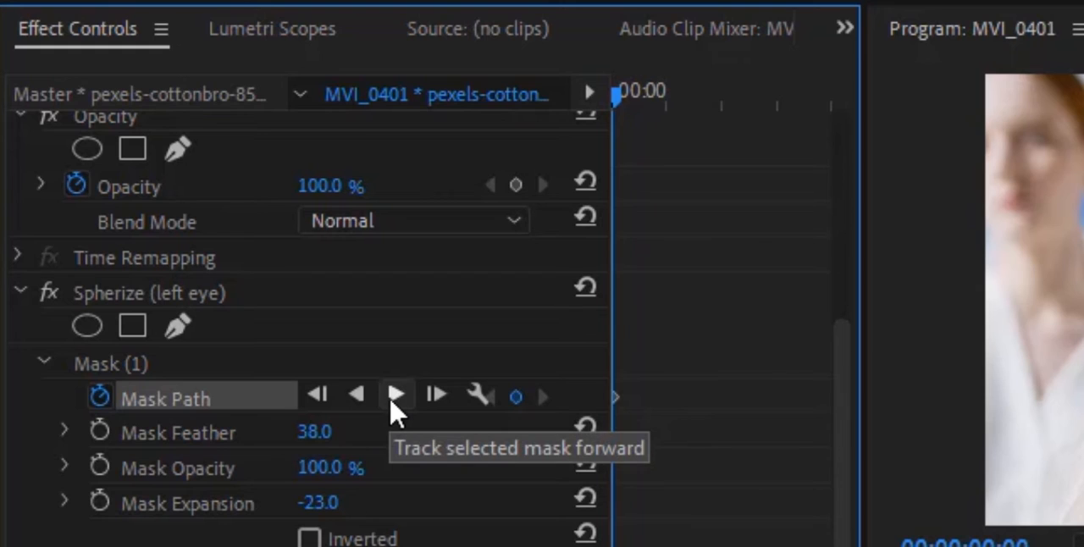
{"action": "left_click", "coordinate": [394, 397]}
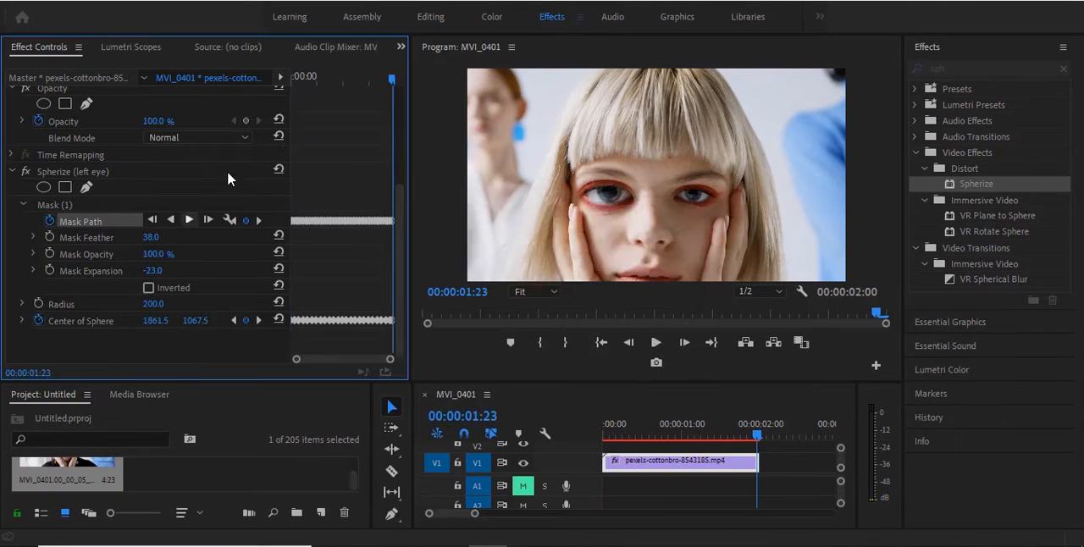
{"action": "left_click", "coordinate": [600, 342]}
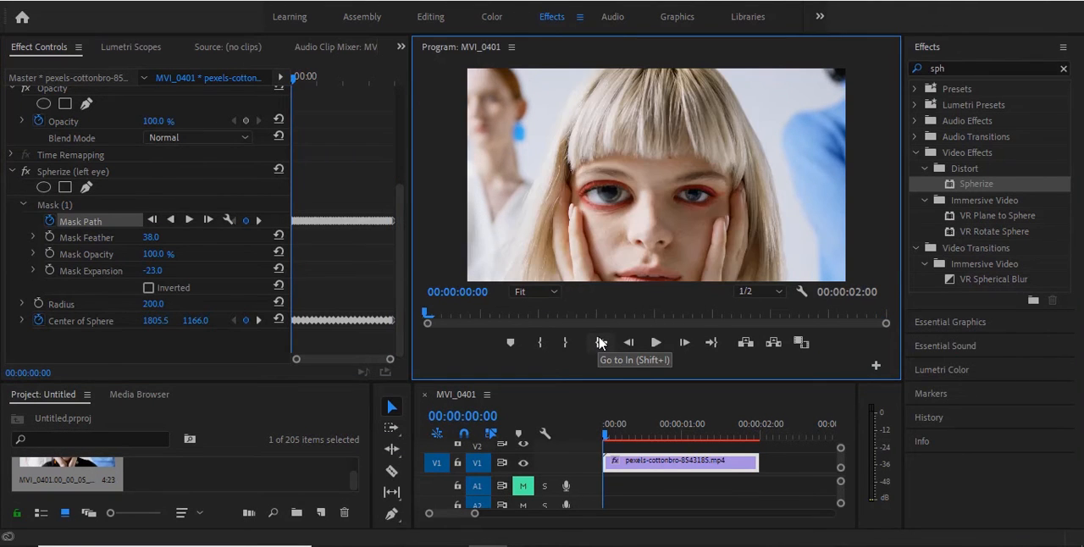
{"action": "left_click", "coordinate": [655, 342]}
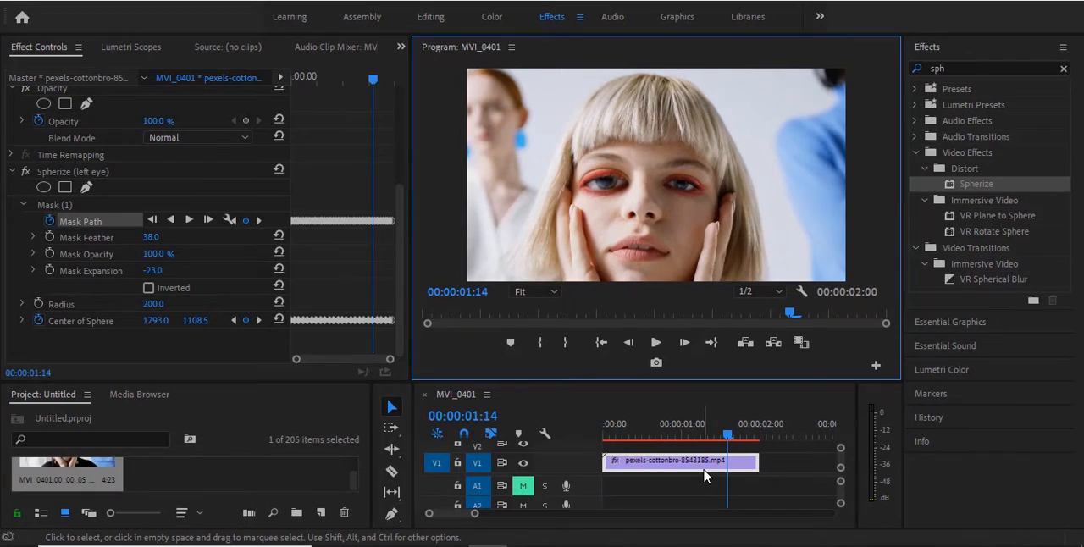
Step: Apply a second Spherize effect to the pexels-cottonbro-8543185.mp4 clip
{"action": "left_click", "coordinate": [704, 466]}
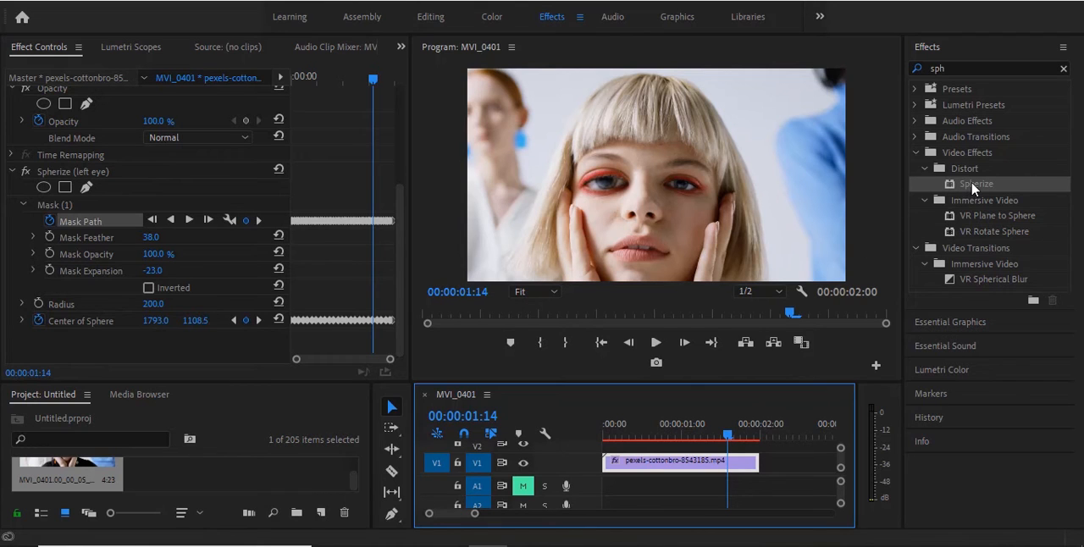
{"action": "left_click_drag", "start_coordinate": [974, 190], "coordinate": [786, 305]}
{"action": "left_click_drag", "start_coordinate": [711, 446], "coordinate": [717, 464]}
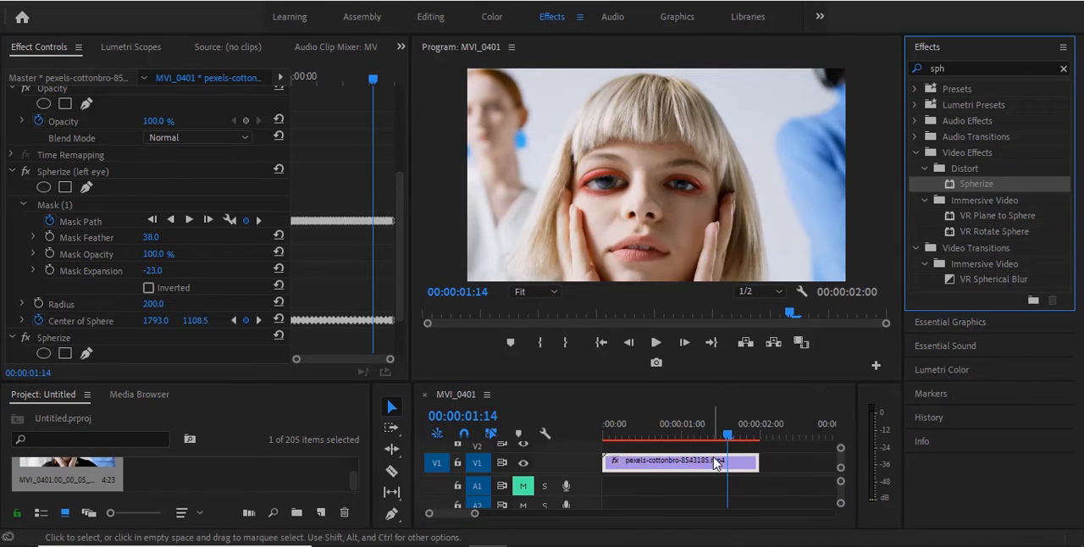
Step: Rename the second Spherize effect on the clip as "right eye"
{"action": "left_click_drag", "start_coordinate": [397, 261], "coordinate": [413, 338]}
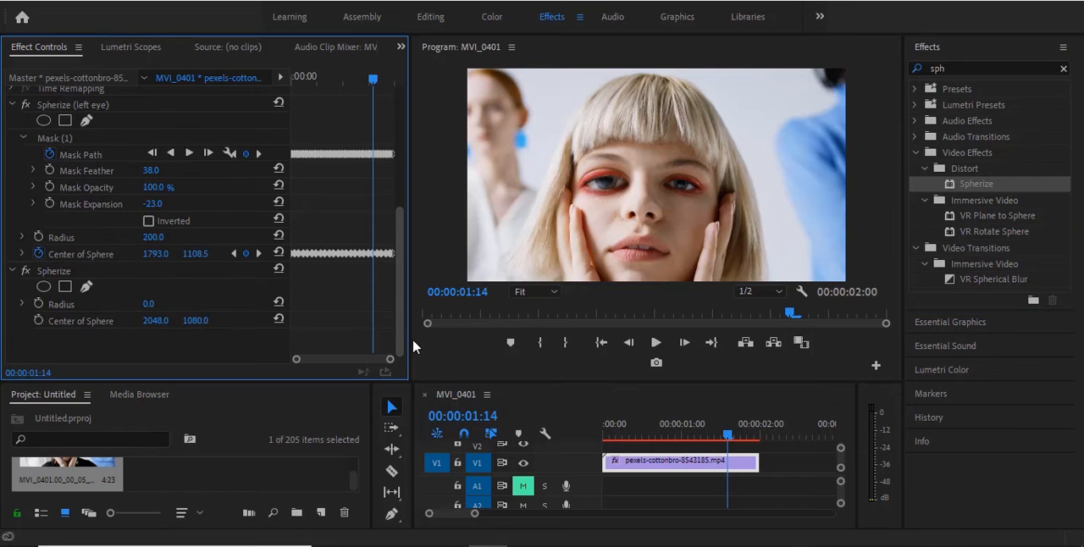
{"action": "right_click", "coordinate": [94, 271]}
{"action": "left_click", "coordinate": [145, 283]}
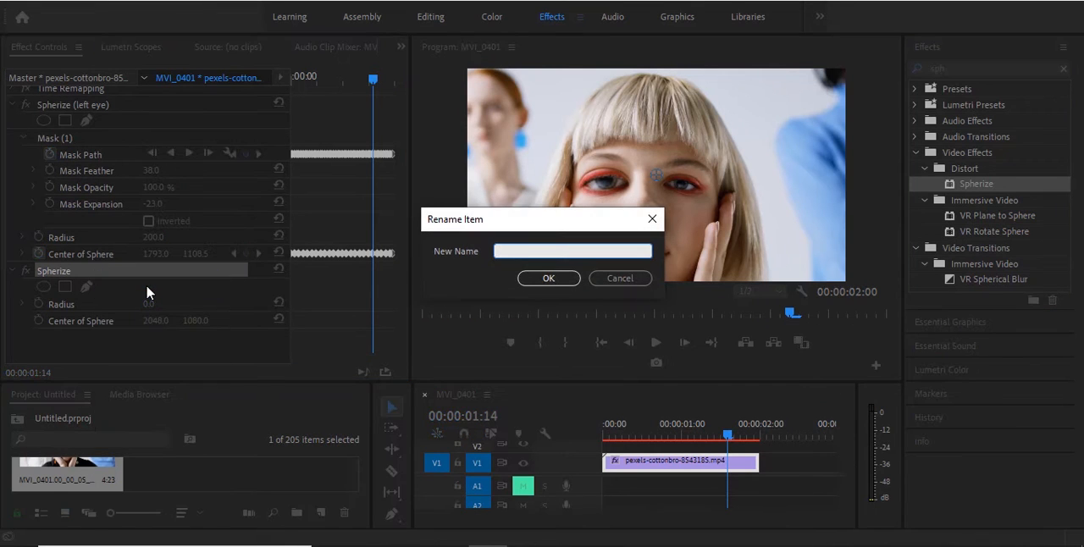
{"action": "type", "text": "right eye"}
{"action": "left_click", "coordinate": [530, 280]}
Step: At 00:00:00:00, place the right eye Spherize centre on the right pupil at about 2233, 1176 and keyframe Center of Sphere
{"action": "left_click_drag", "start_coordinate": [727, 436], "coordinate": [585, 454]}
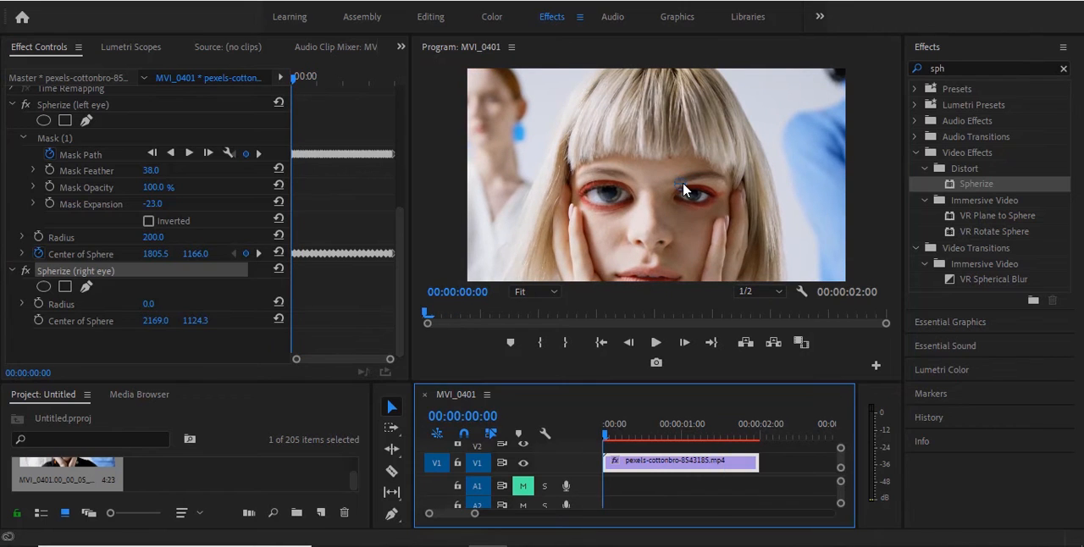
{"action": "left_click_drag", "start_coordinate": [684, 190], "coordinate": [690, 197]}
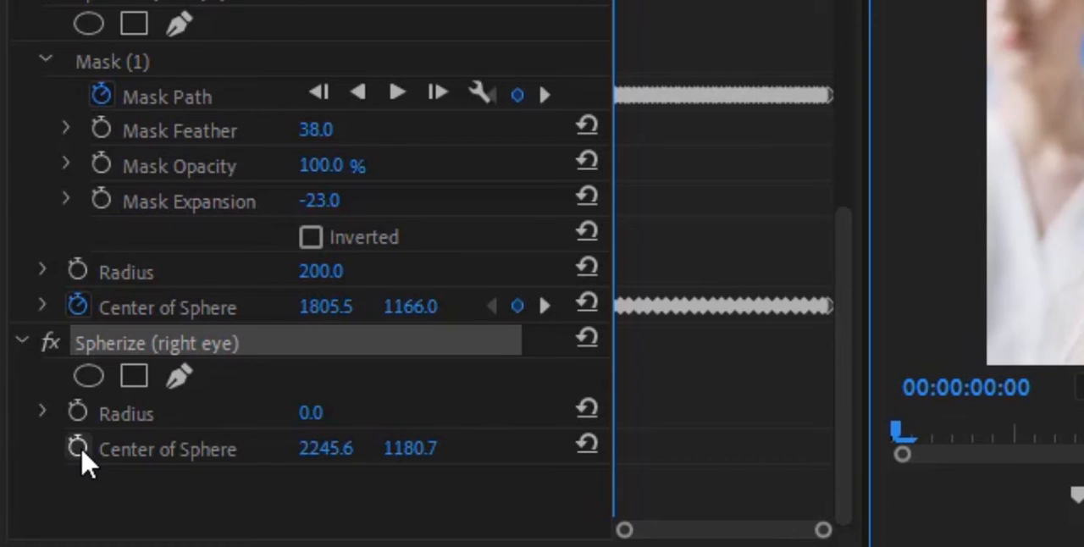
{"action": "left_click", "coordinate": [38, 321]}
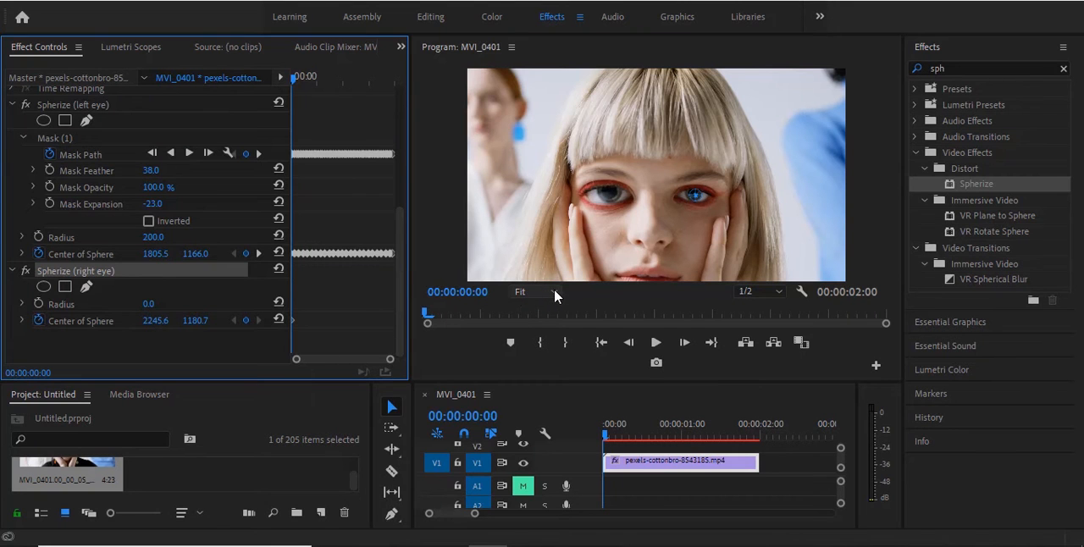
{"action": "left_click", "coordinate": [554, 293]}
{"action": "left_click", "coordinate": [550, 440]}
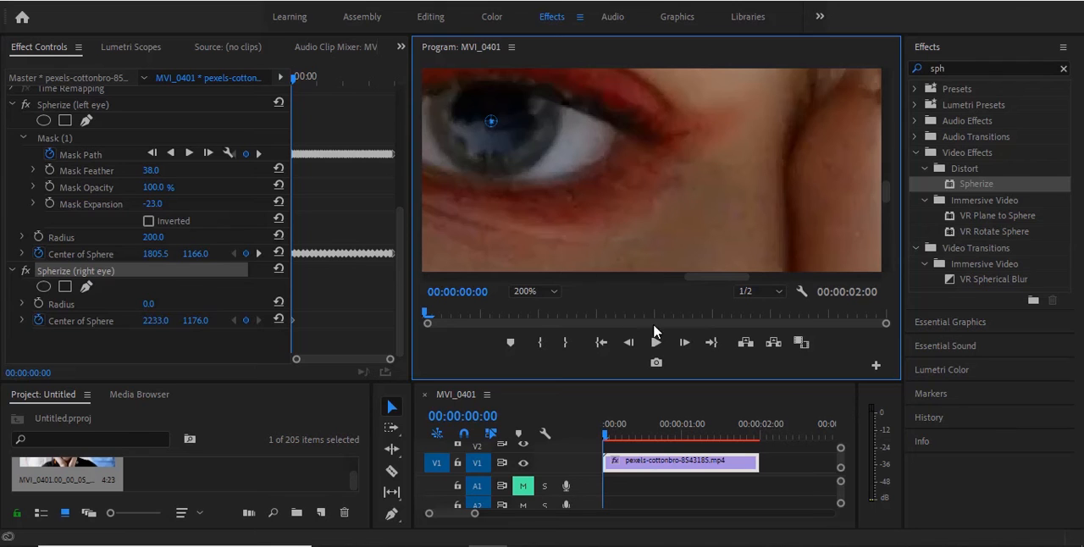
Step: Advance frame by frame to 00:00:00:17, keyframing the right eye Spherize centre so it follows the pupil
{"action": "left_click", "coordinate": [684, 344]}
{"action": "left_click", "coordinate": [685, 344]}
{"action": "left_click_drag", "start_coordinate": [490, 121], "coordinate": [443, 164]}
{"action": "left_click", "coordinate": [685, 344]}
{"action": "left_click", "coordinate": [684, 344]}
{"action": "left_click", "coordinate": [684, 343]}
{"action": "left_click", "coordinate": [684, 344]}
{"action": "left_click", "coordinate": [684, 344]}
{"action": "left_click", "coordinate": [684, 343]}
{"action": "double_click", "coordinate": [685, 344]}
{"action": "left_click", "coordinate": [684, 344]}
{"action": "left_click", "coordinate": [684, 344]}
{"action": "left_click", "coordinate": [684, 344]}
{"action": "left_click", "coordinate": [684, 344]}
{"action": "left_click", "coordinate": [686, 343]}
{"action": "key", "text": "Right"}
{"action": "key", "text": "Right"}
{"action": "key", "text": "Right"}
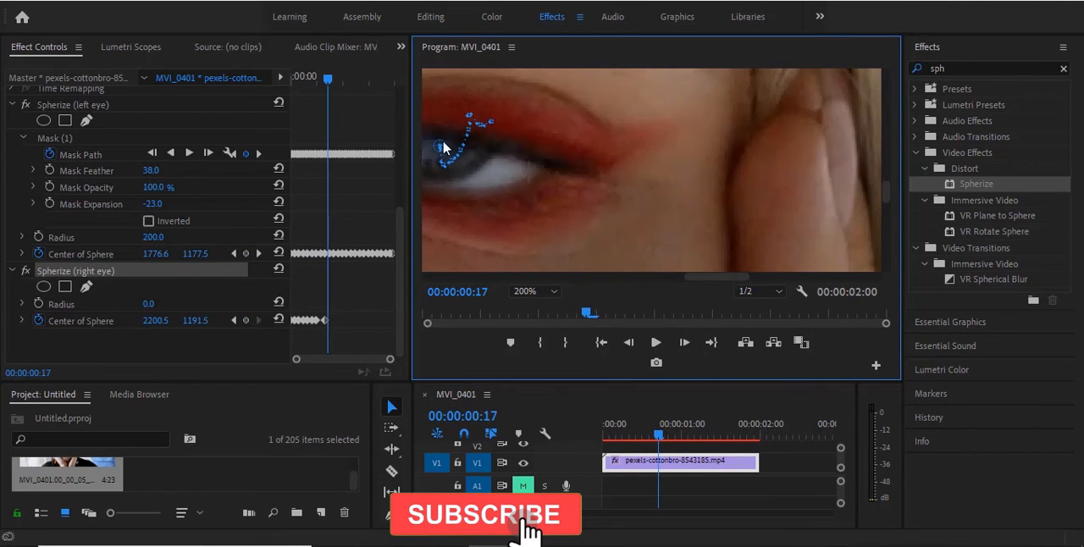
Step: Continue keyframing the right eye Spherize centre frame by frame through the blink, up to 00:00:01:01
{"action": "key", "text": "Right"}
{"action": "key", "text": "Right"}
{"action": "key", "text": "Right"}
{"action": "key", "text": "Right"}
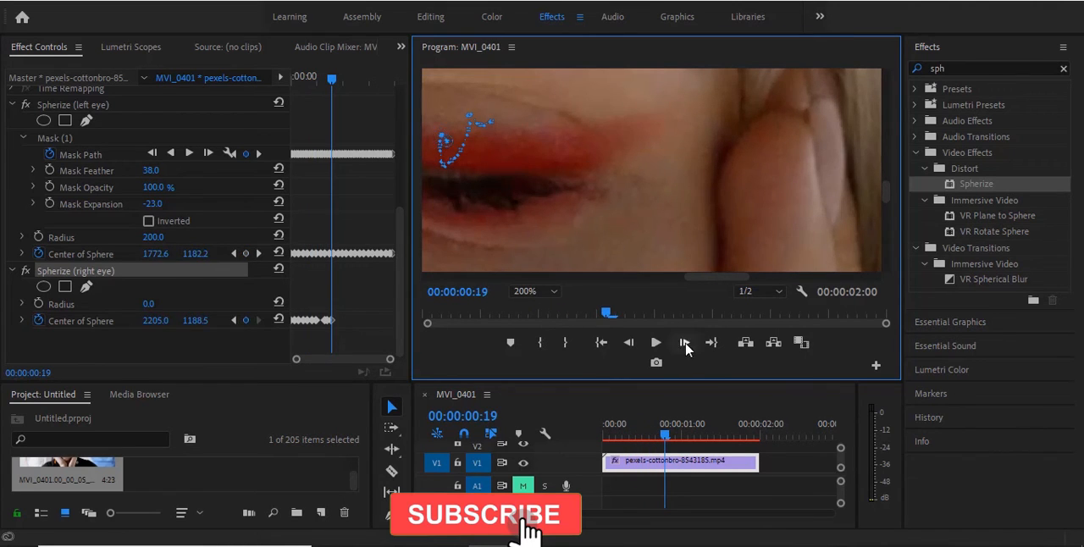
{"action": "key", "text": "Right"}
{"action": "key", "text": "Right"}
{"action": "key", "text": "Right"}
{"action": "key", "text": "Right"}
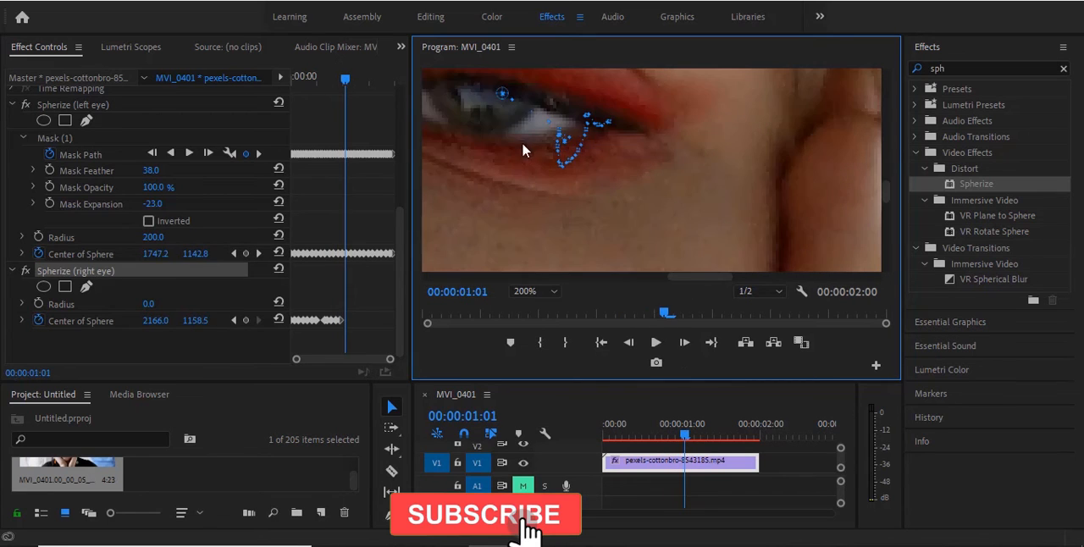
Step: Keyframe the right eye Spherize centre onward from 00:00:01:01, stepping back to 00:00:01:11 to place it at about 2154, 1125.5
{"action": "left_click", "coordinate": [684, 344]}
{"action": "left_click_drag", "start_coordinate": [475, 188], "coordinate": [478, 165]}
{"action": "left_click", "coordinate": [685, 344]}
{"action": "left_click", "coordinate": [685, 344]}
{"action": "left_click", "coordinate": [684, 343]}
{"action": "left_click", "coordinate": [684, 344]}
{"action": "left_click", "coordinate": [684, 344]}
{"action": "left_click", "coordinate": [629, 342]}
{"action": "left_click", "coordinate": [628, 342]}
{"action": "left_click", "coordinate": [628, 342]}
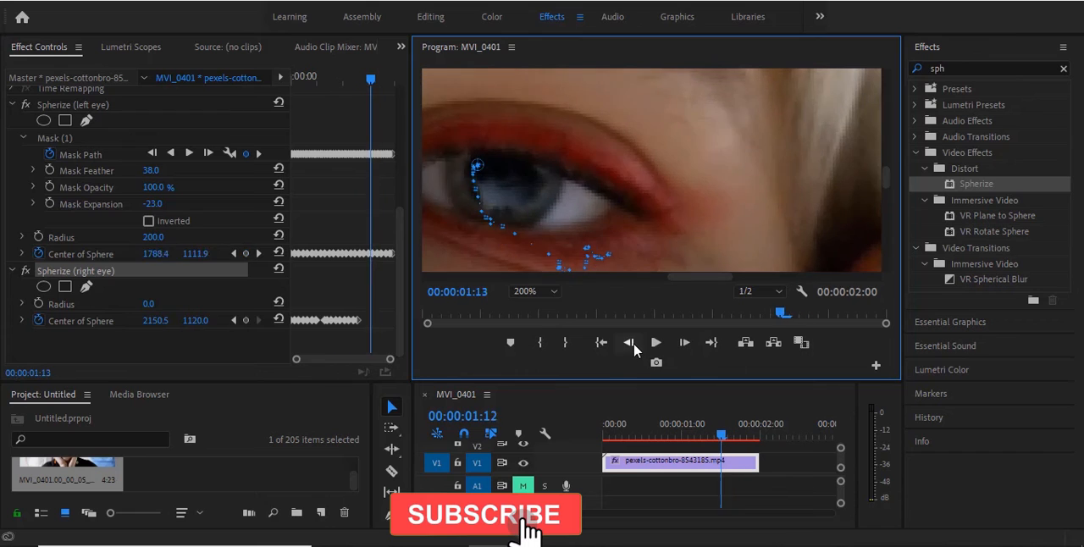
{"action": "left_click", "coordinate": [628, 343]}
{"action": "left_click", "coordinate": [628, 342]}
{"action": "key", "text": "Right"}
{"action": "key", "text": "Right"}
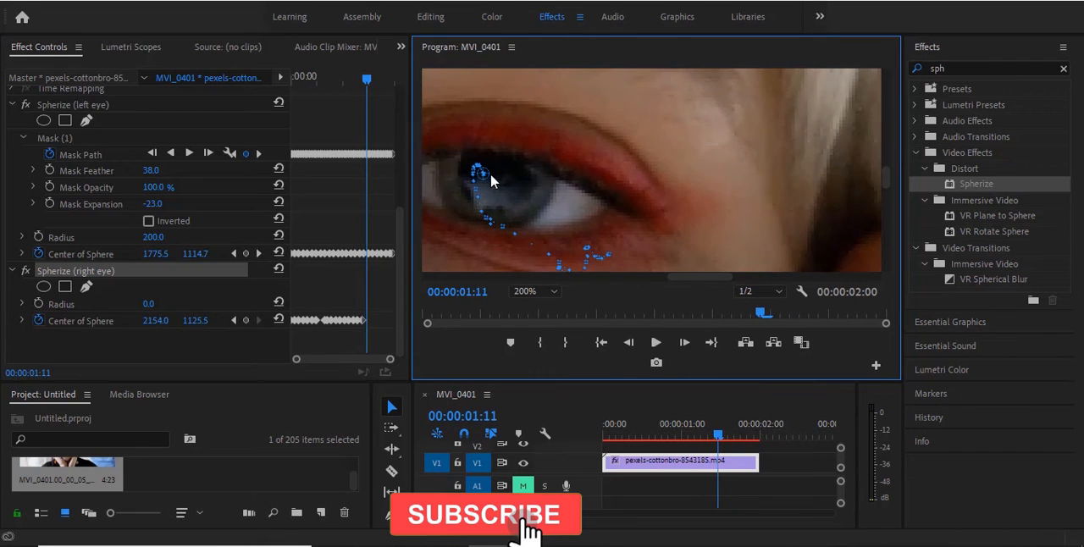